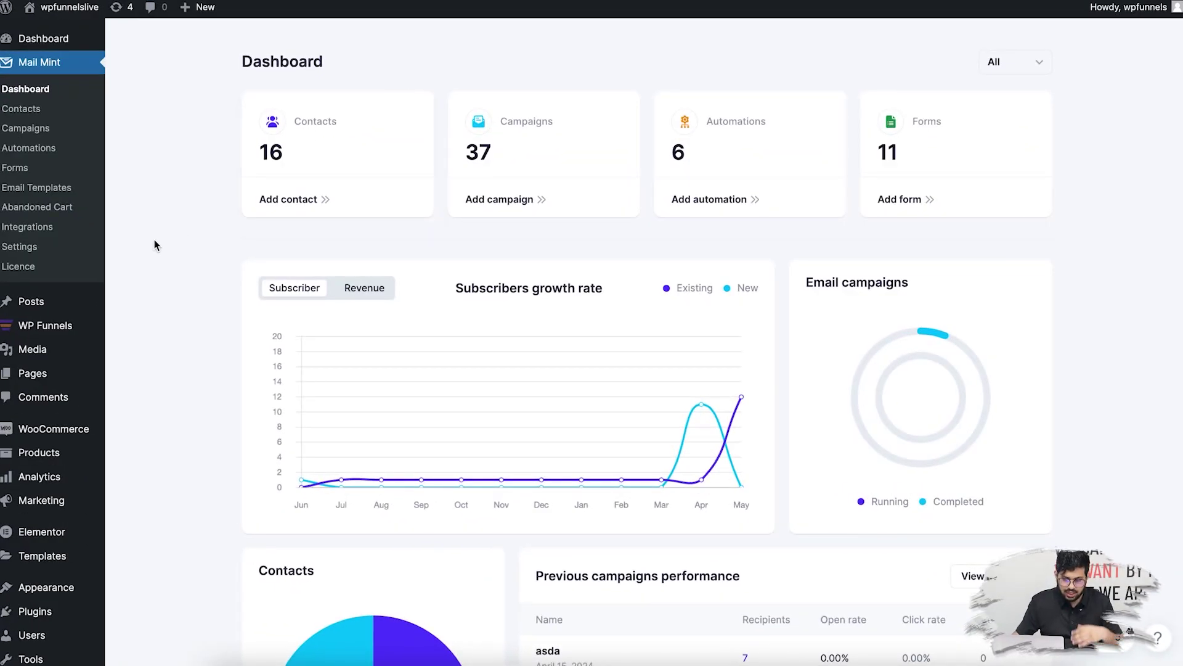
- Open Mail Mint's Integrations page from the WordPress sidebar
click(59, 236)
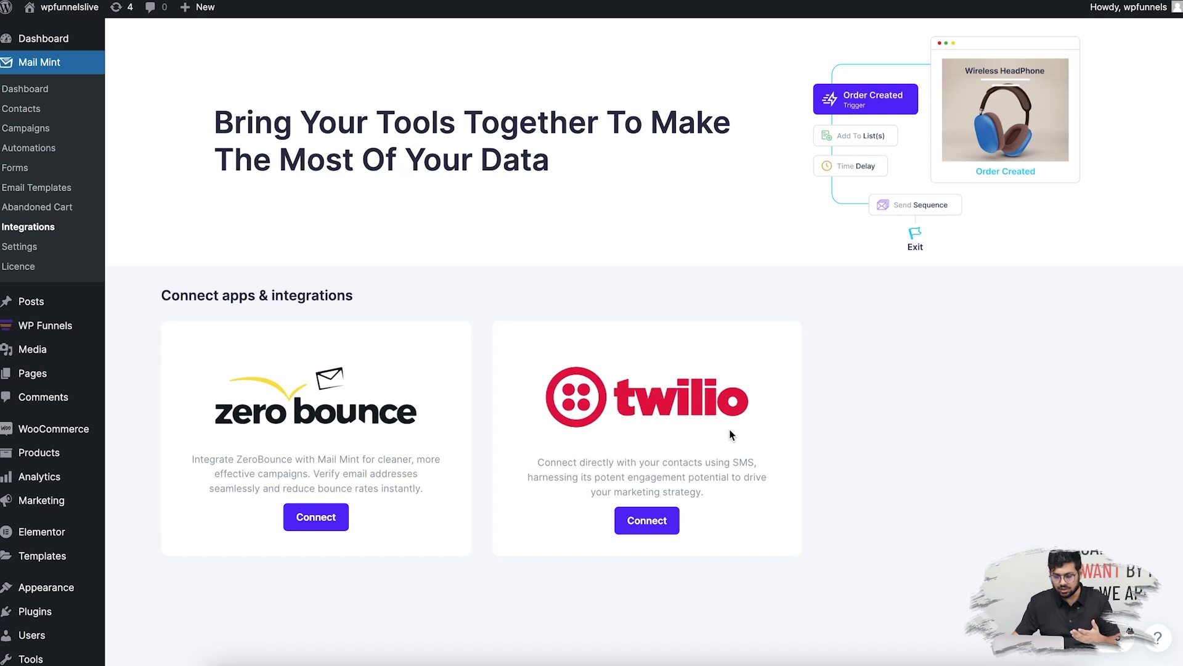
- Connect Twilio with the Account SID, Auth Token and Twilio sender number
click(647, 520)
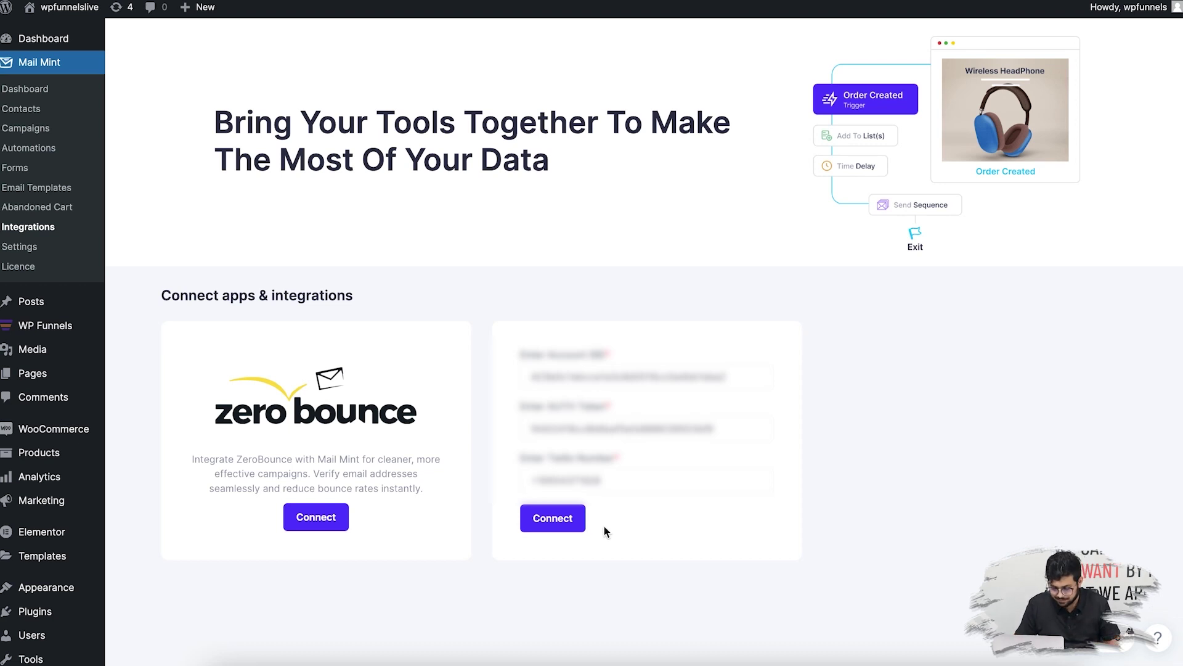
click(574, 519)
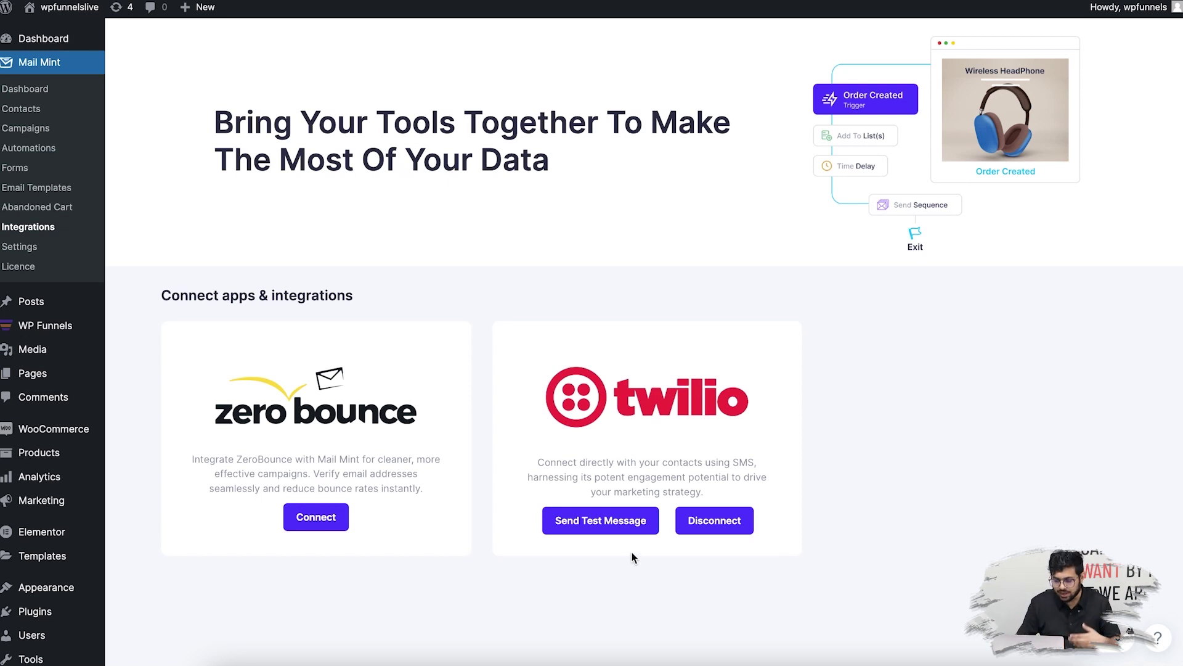
click(593, 526)
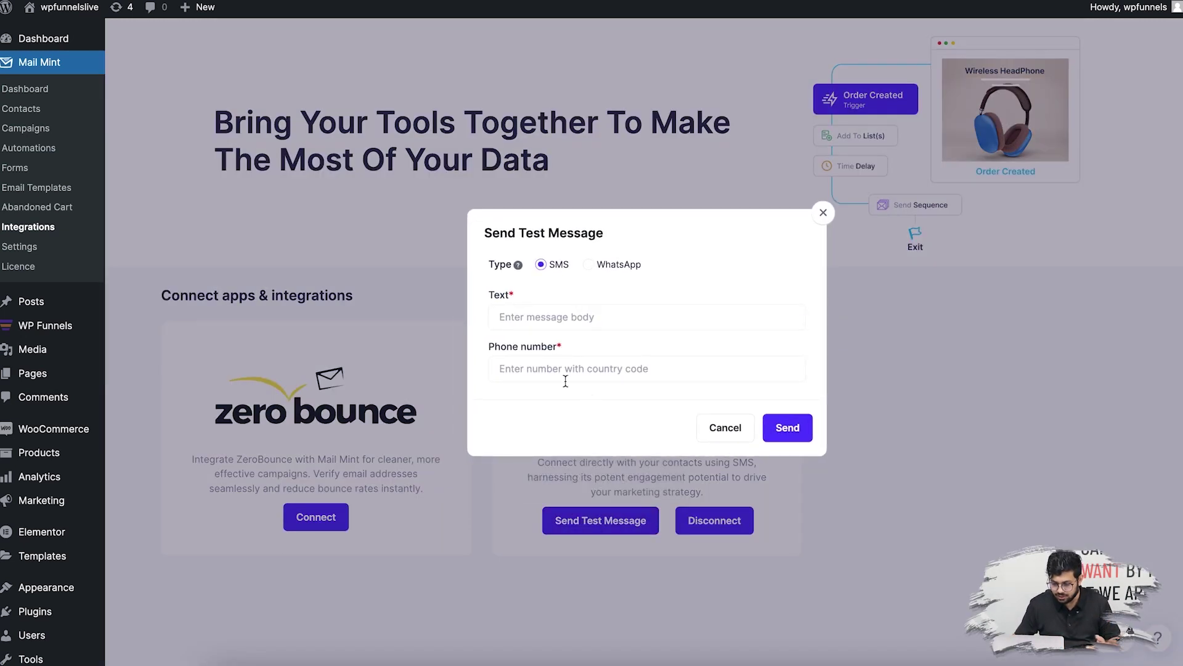
click(613, 269)
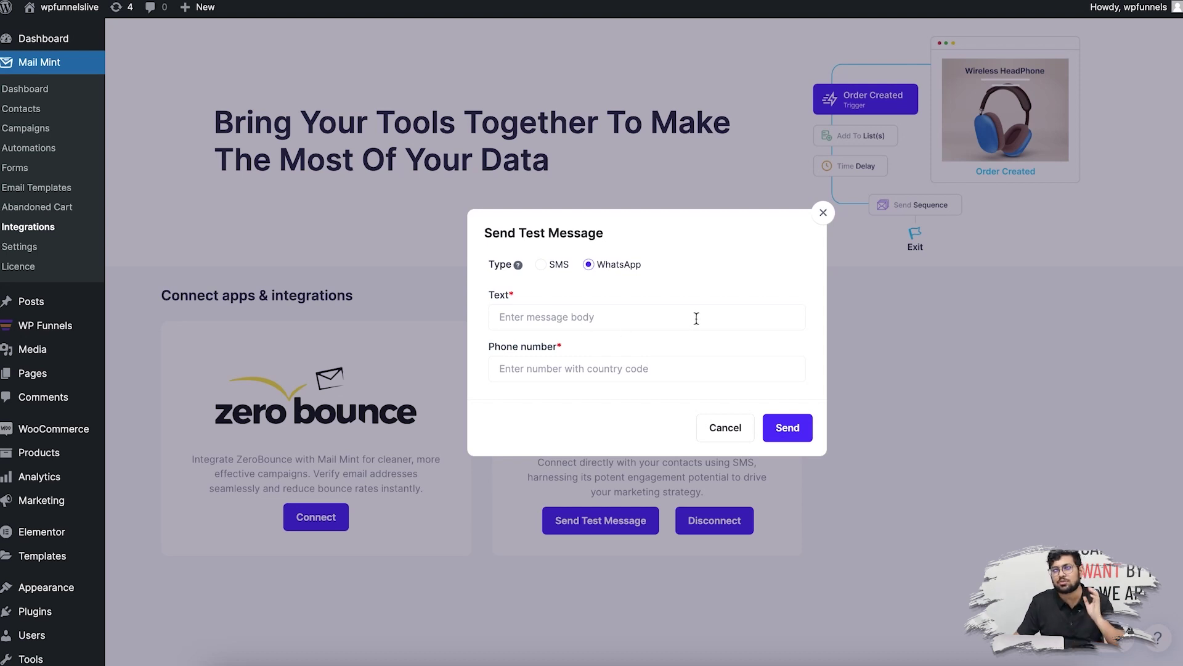
click(823, 213)
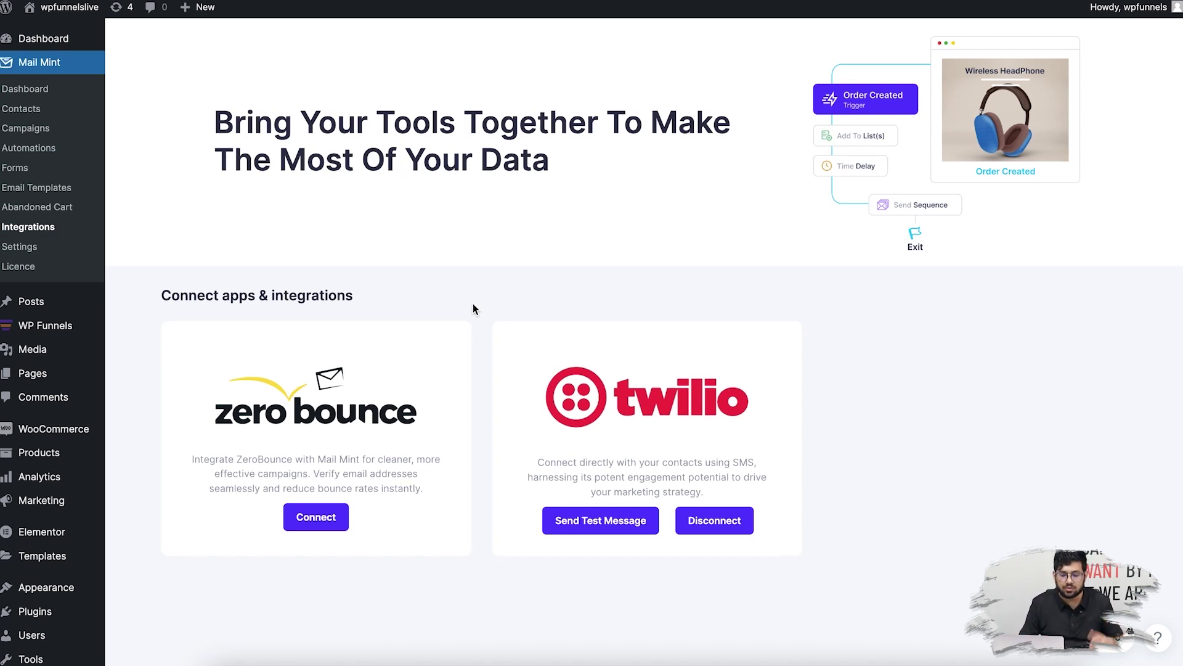
- Create a new automation from the New User Welcome Email template
click(43, 149)
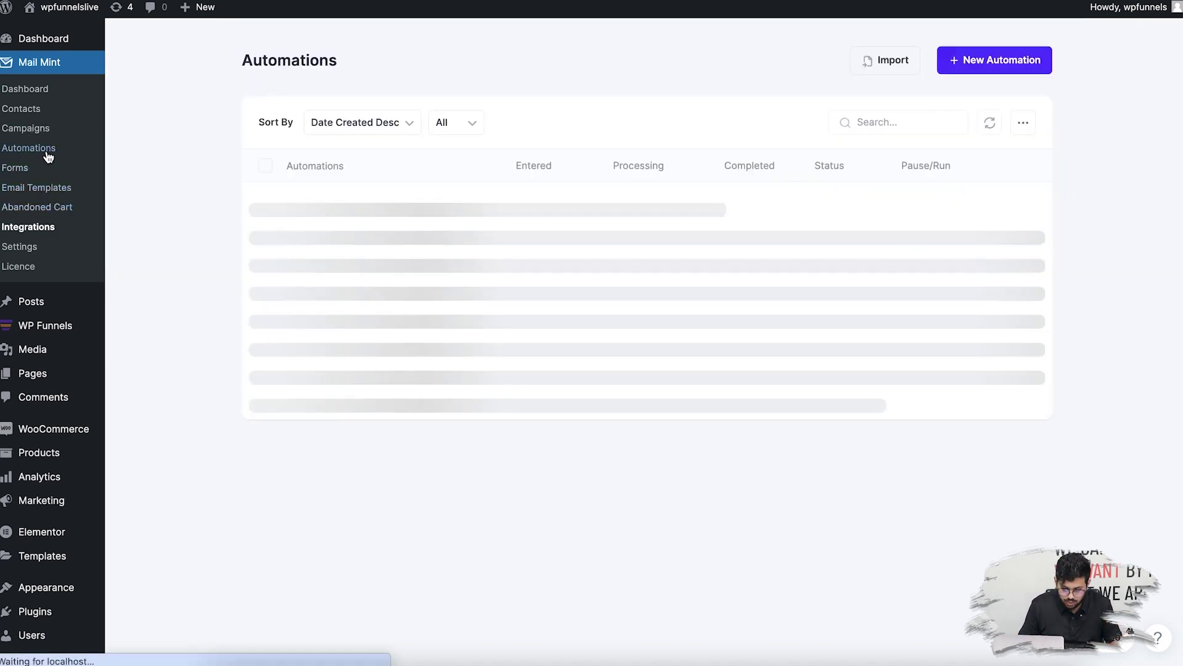
click(978, 59)
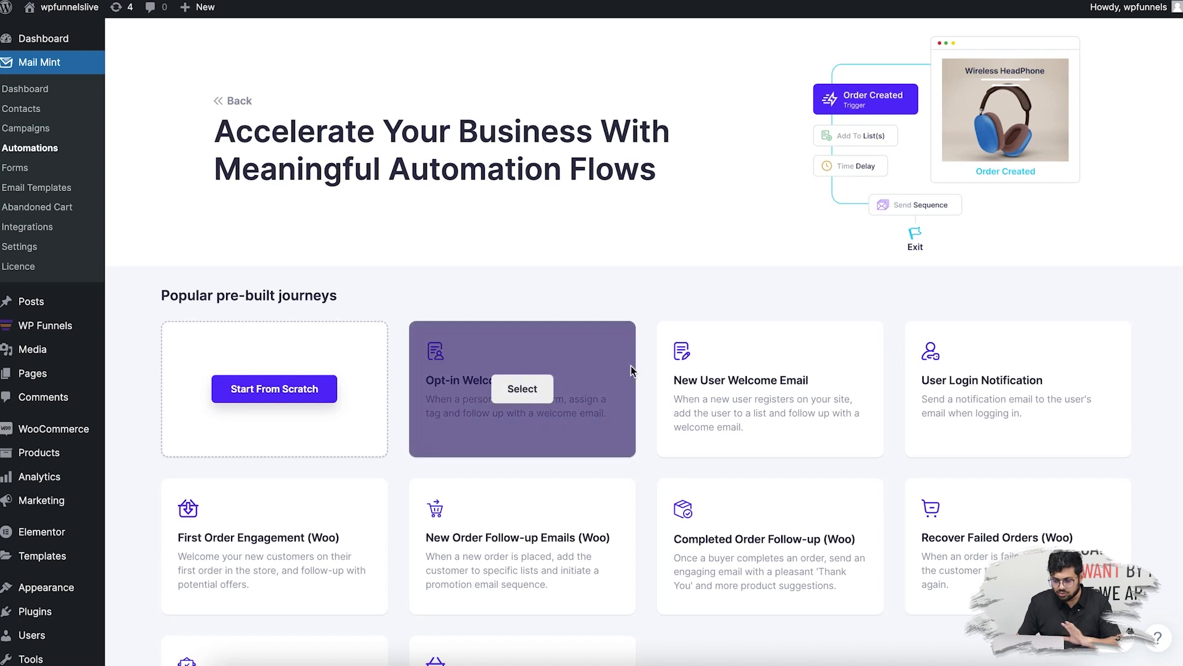
mouse_move(511, 435)
mouse_move(791, 396)
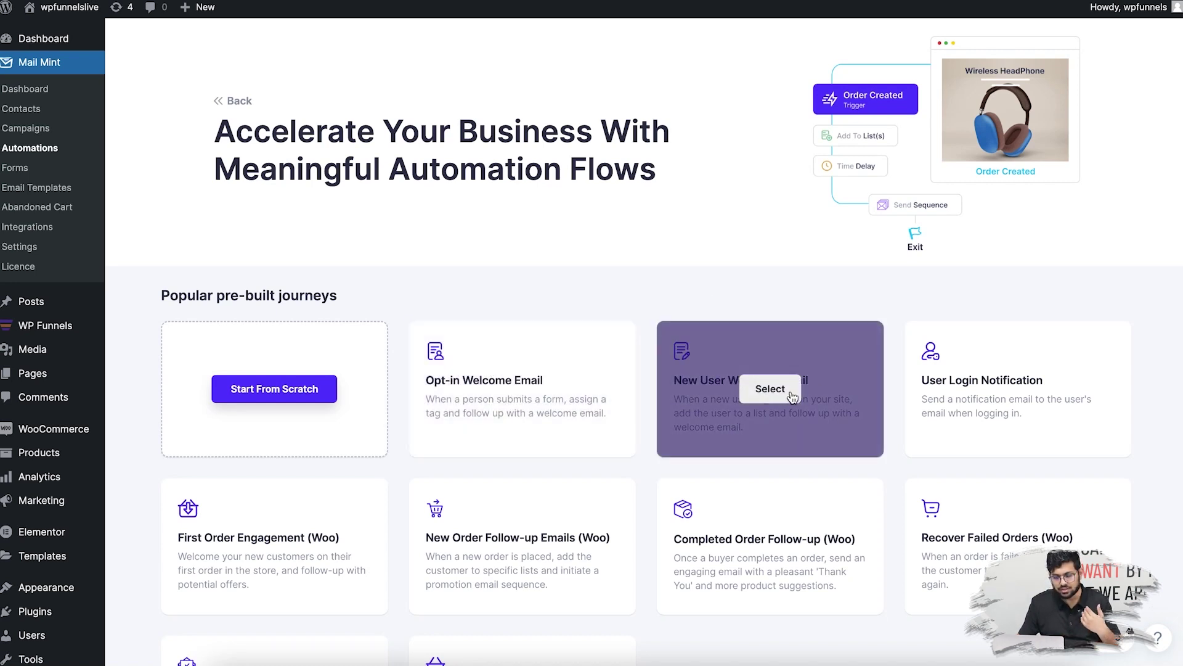
click(771, 389)
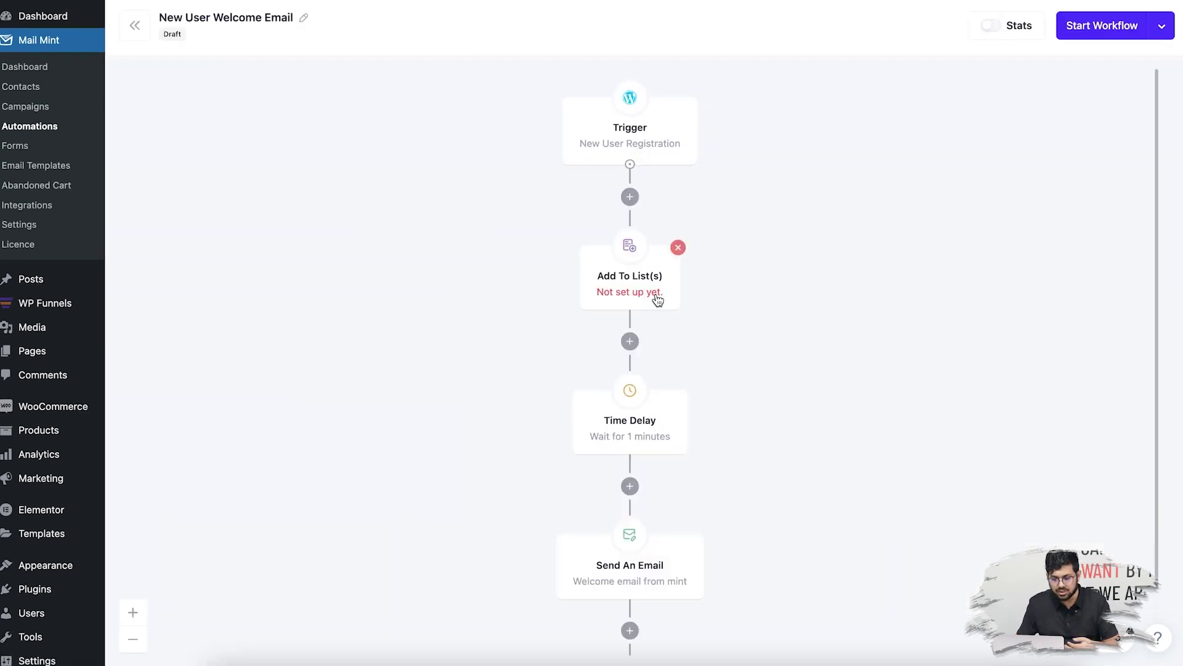
- Assign the test1 list to the Add To List(s) step
click(657, 299)
click(1026, 219)
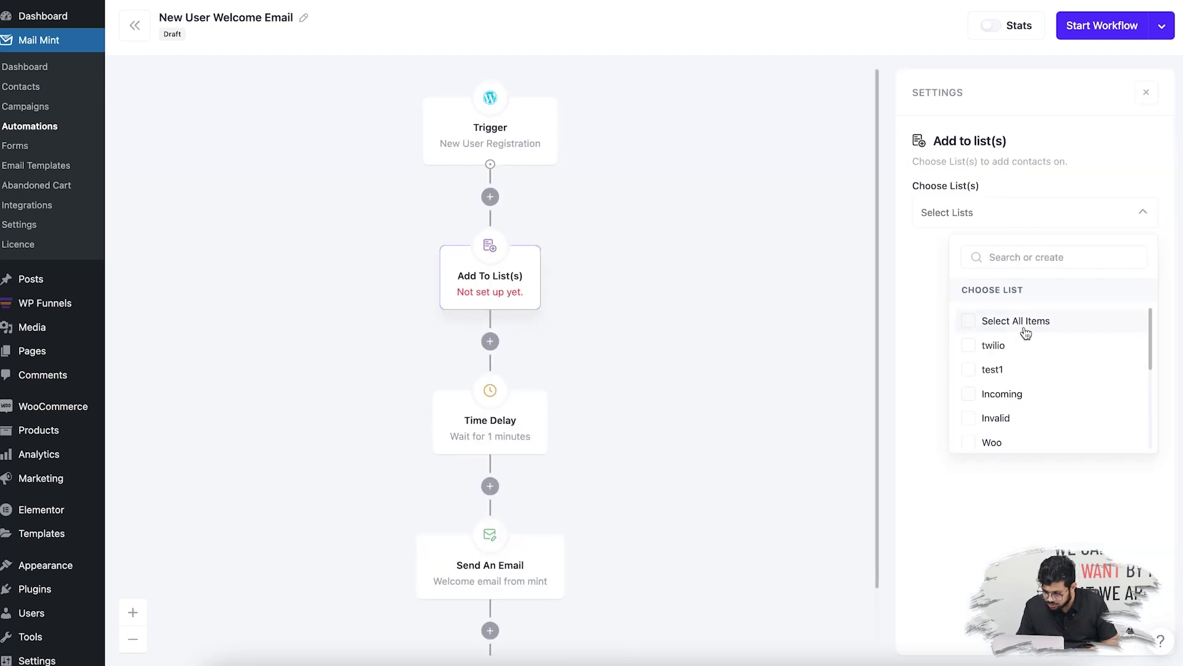
click(1000, 371)
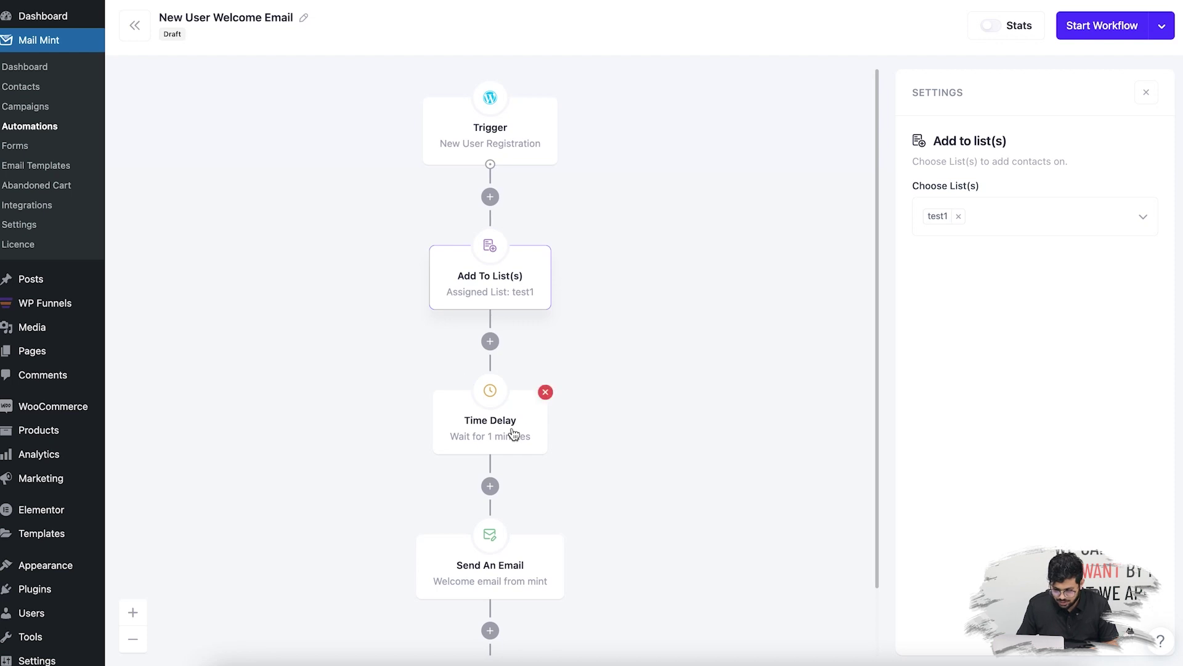
scroll(514, 427, down, 2)
- Select the Send An Email step and add a new step after it
click(556, 493)
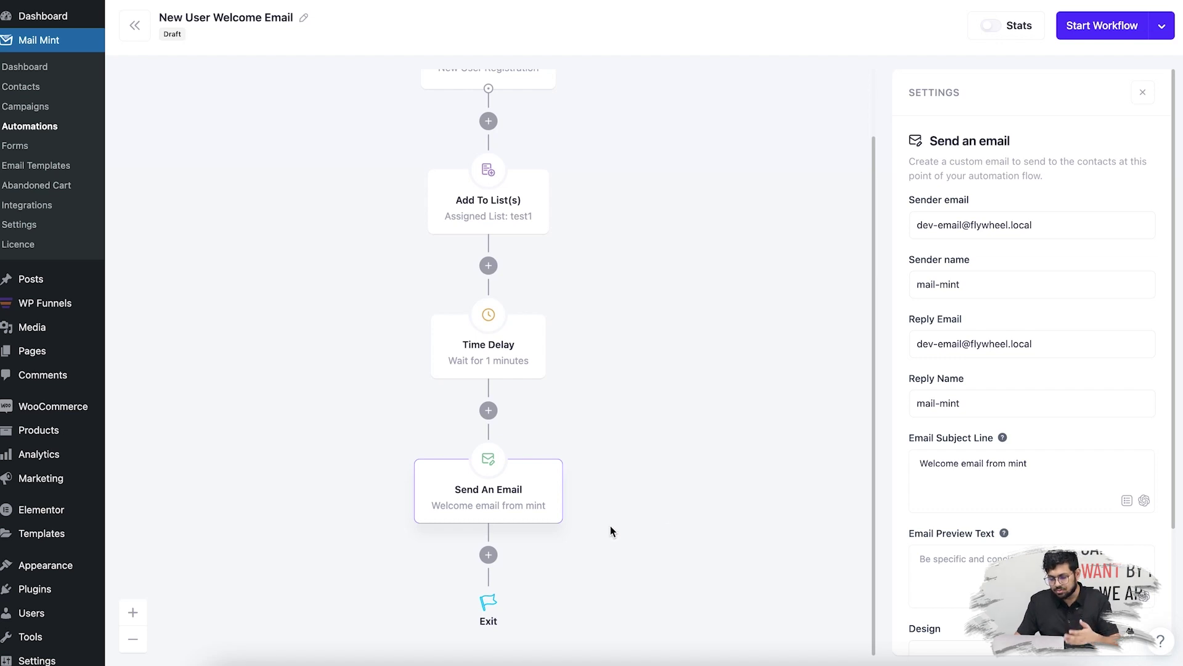
mouse_move(452, 514)
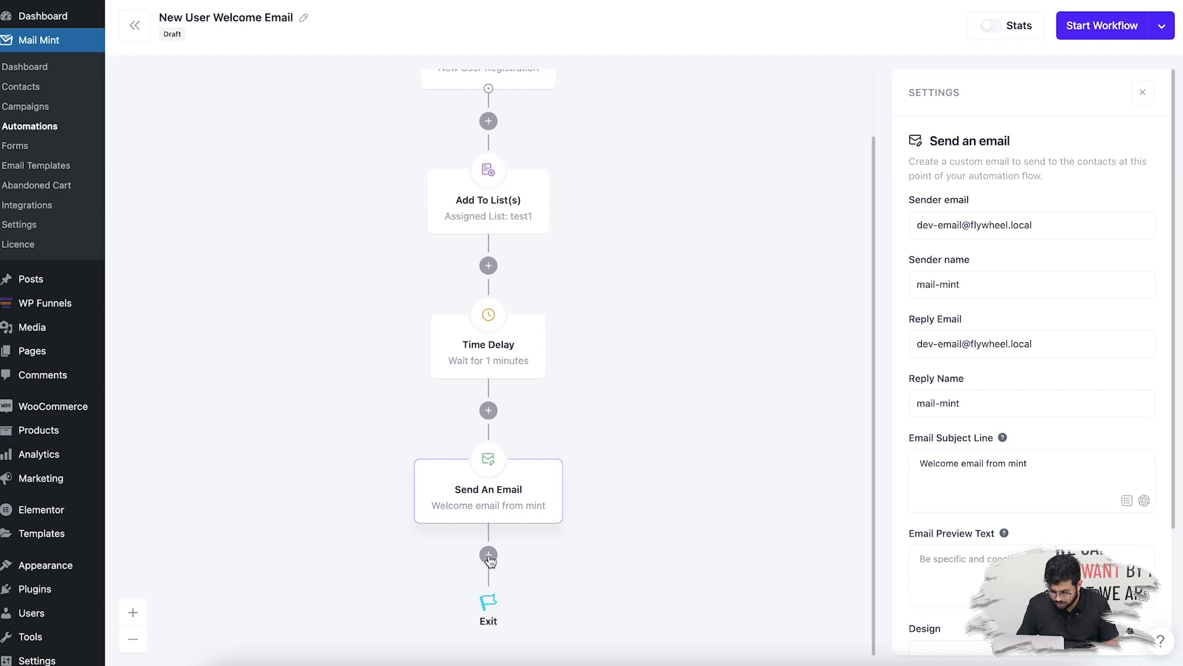
click(489, 556)
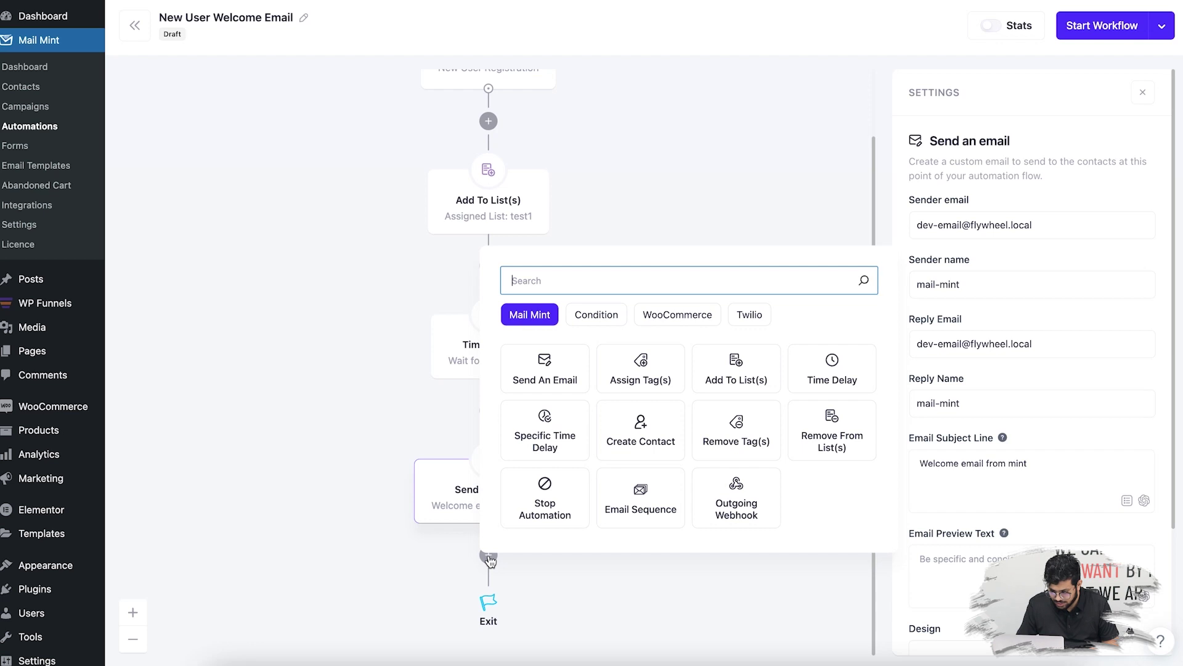
- Add a Twilio Send Message step after the welcome email, using WhatsApp as send method
click(748, 317)
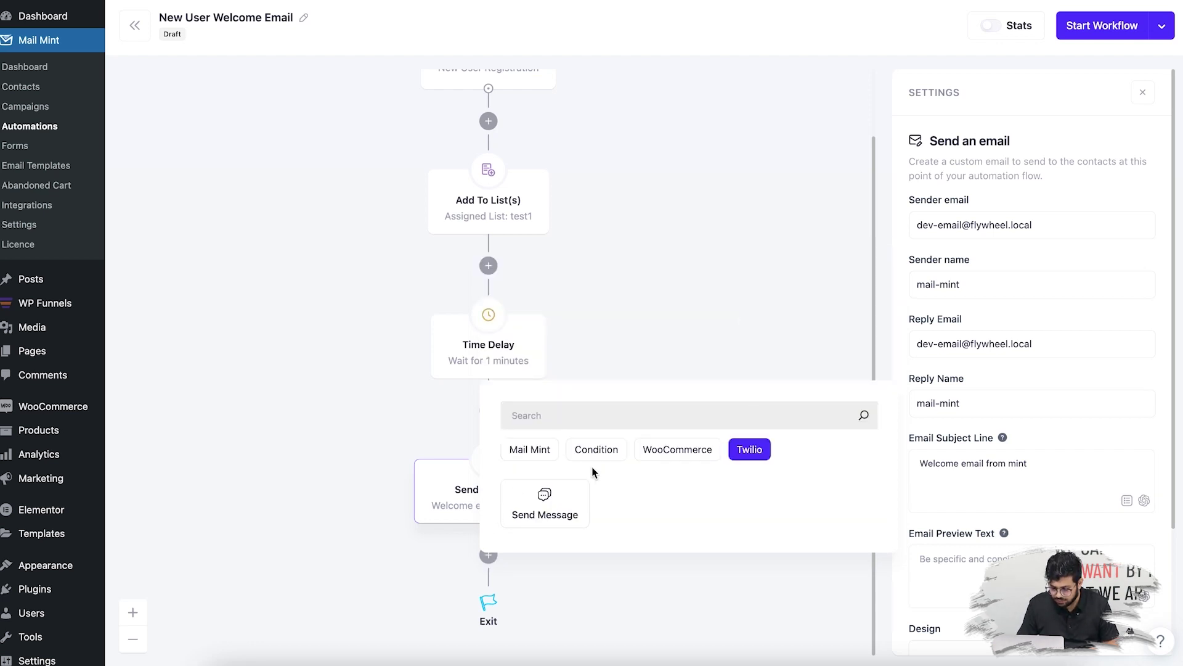
click(544, 506)
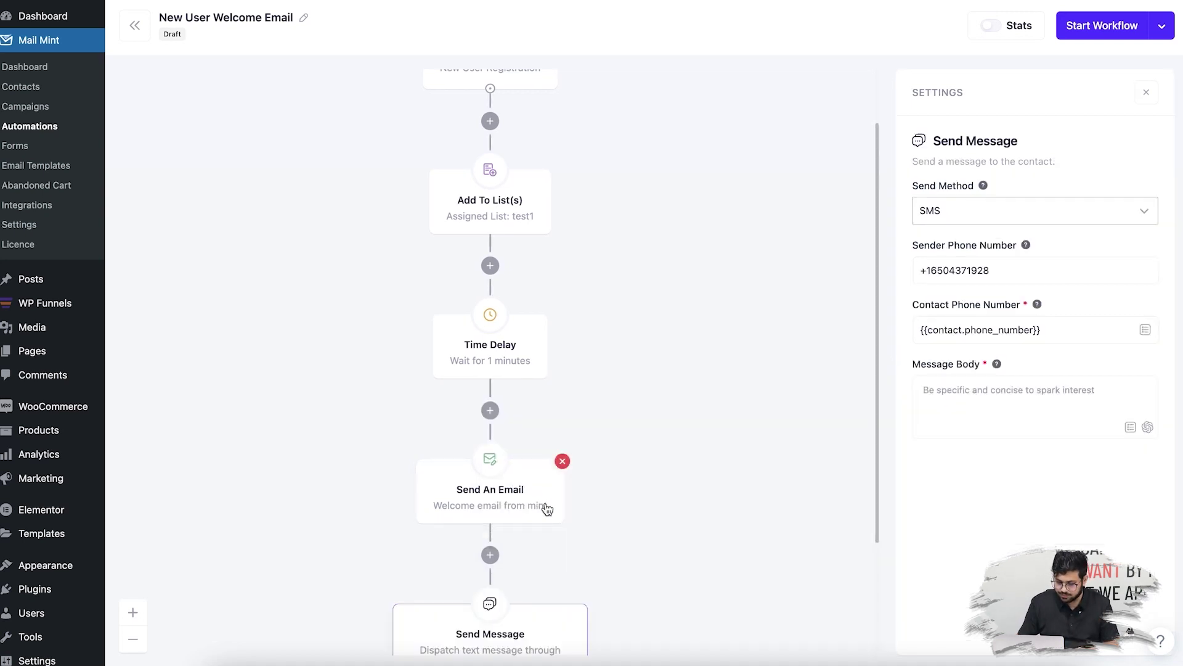
scroll(520, 536, down, 3)
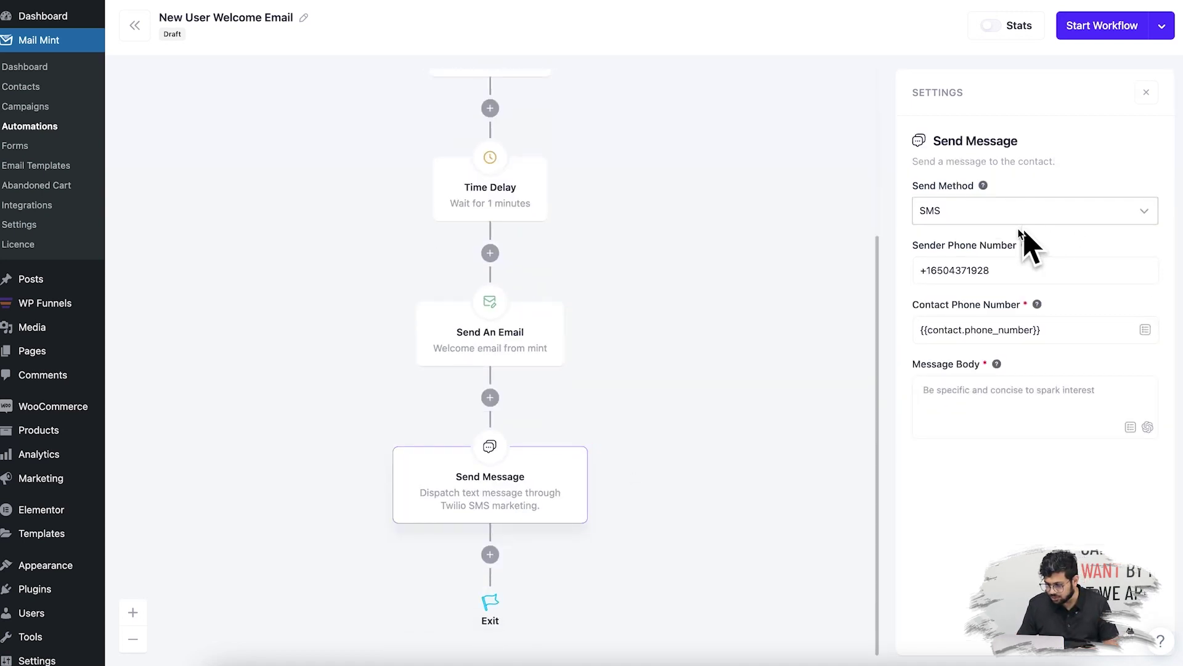
click(1052, 221)
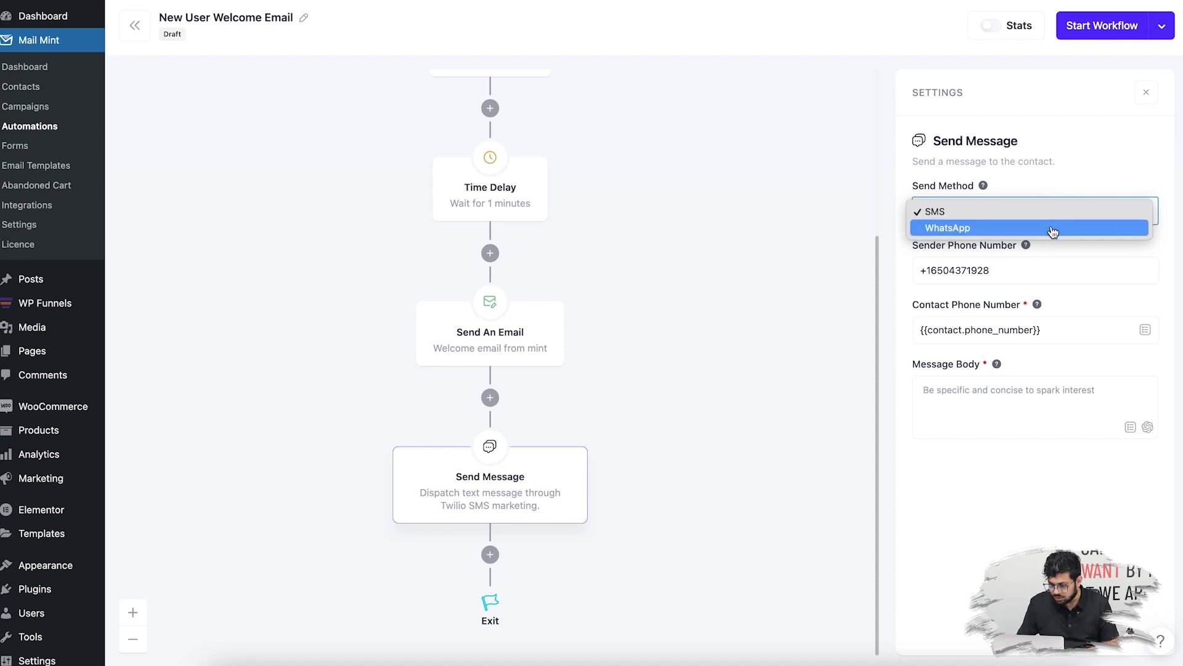
click(1048, 228)
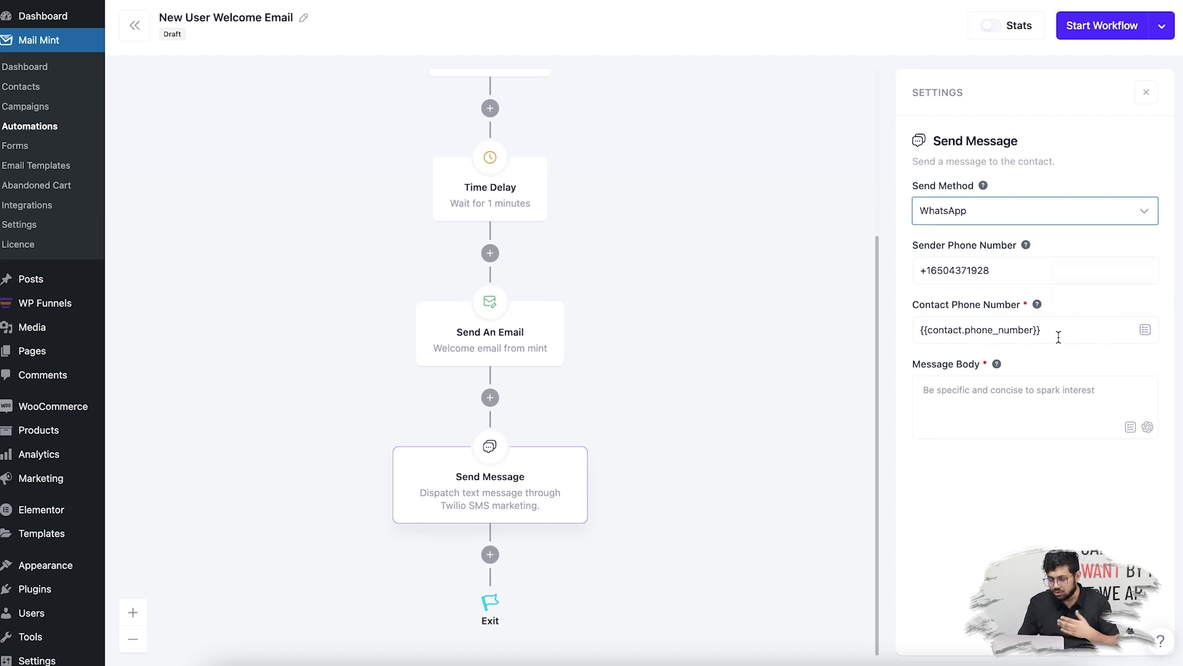
- Replace the Contact Phone Number value with the Contact {{phone_number}} merge tag
drag(1059, 338, 894, 331)
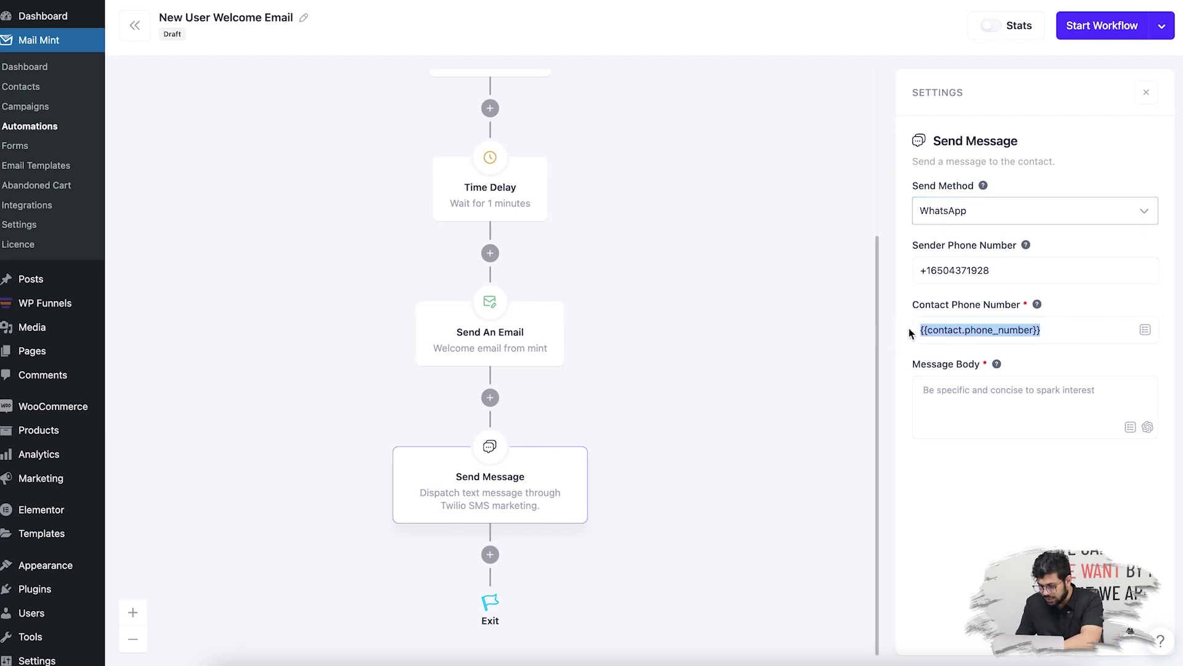
key(BackSpace)
click(1145, 330)
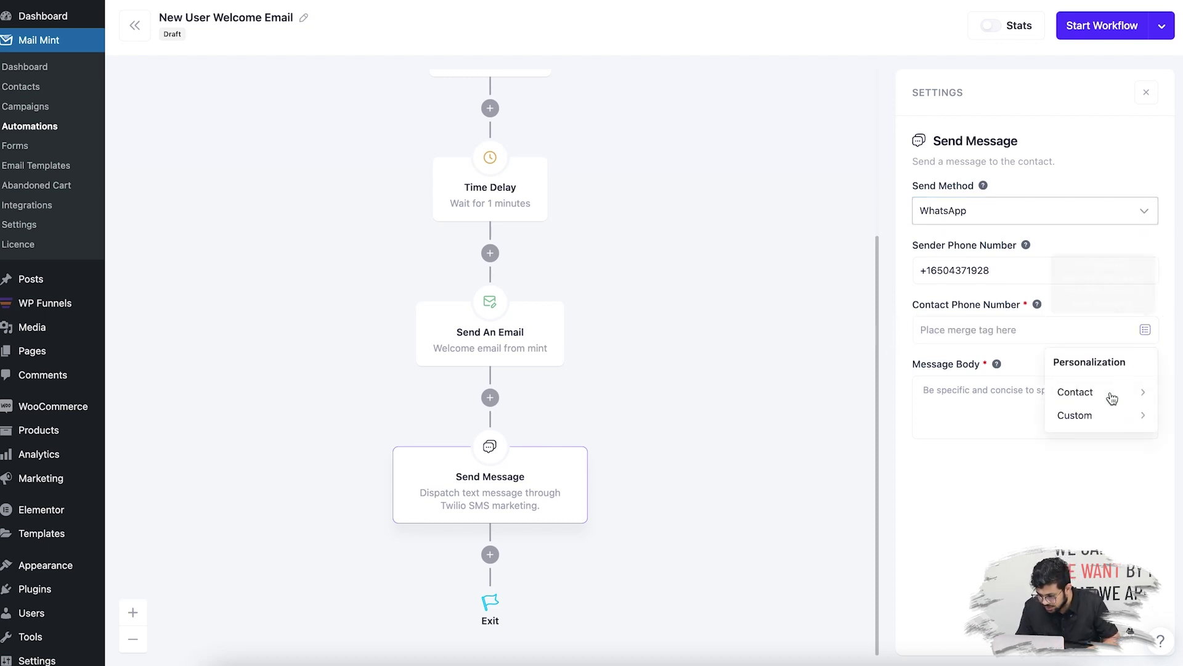
click(1142, 395)
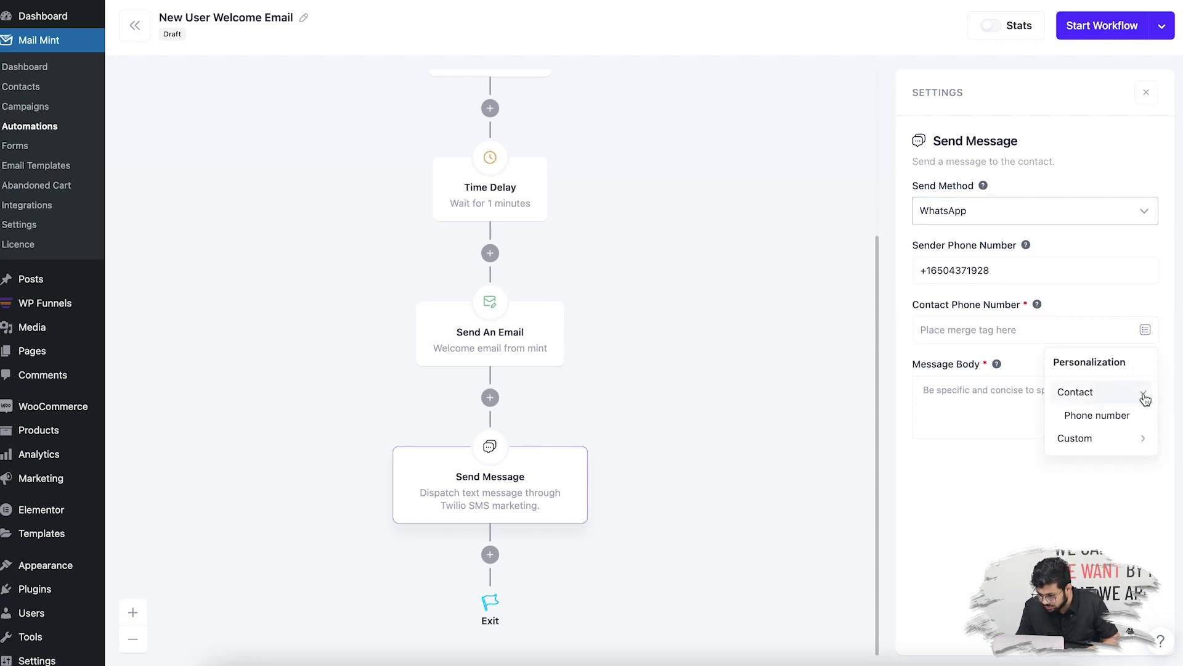
click(1125, 423)
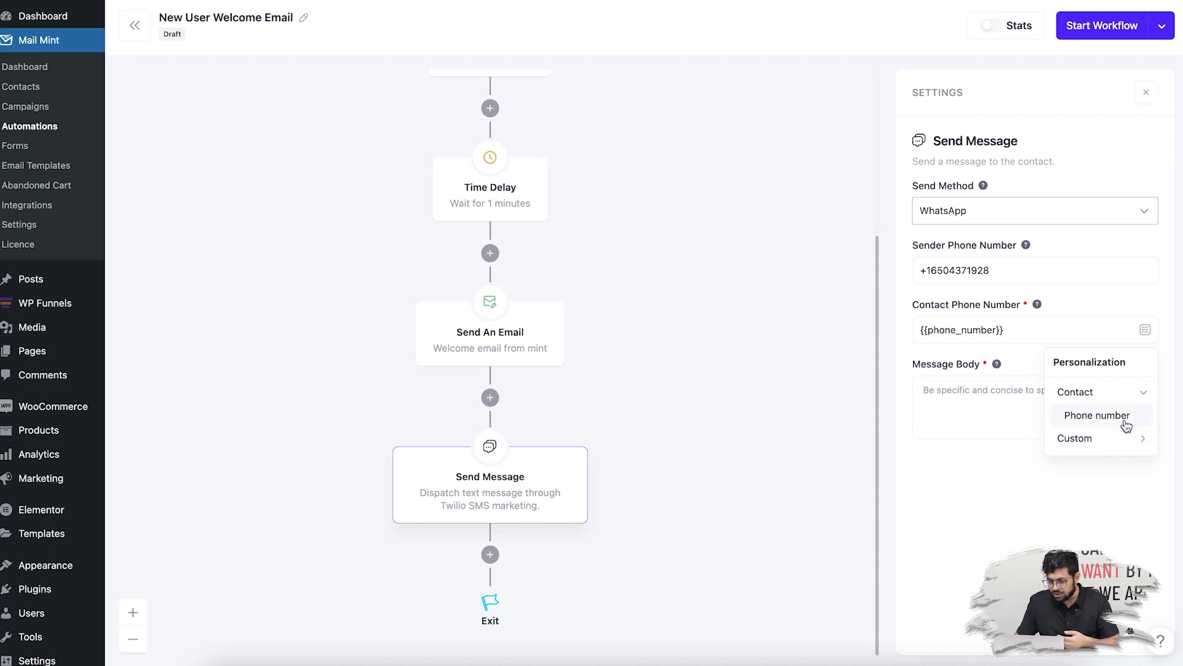
click(1018, 472)
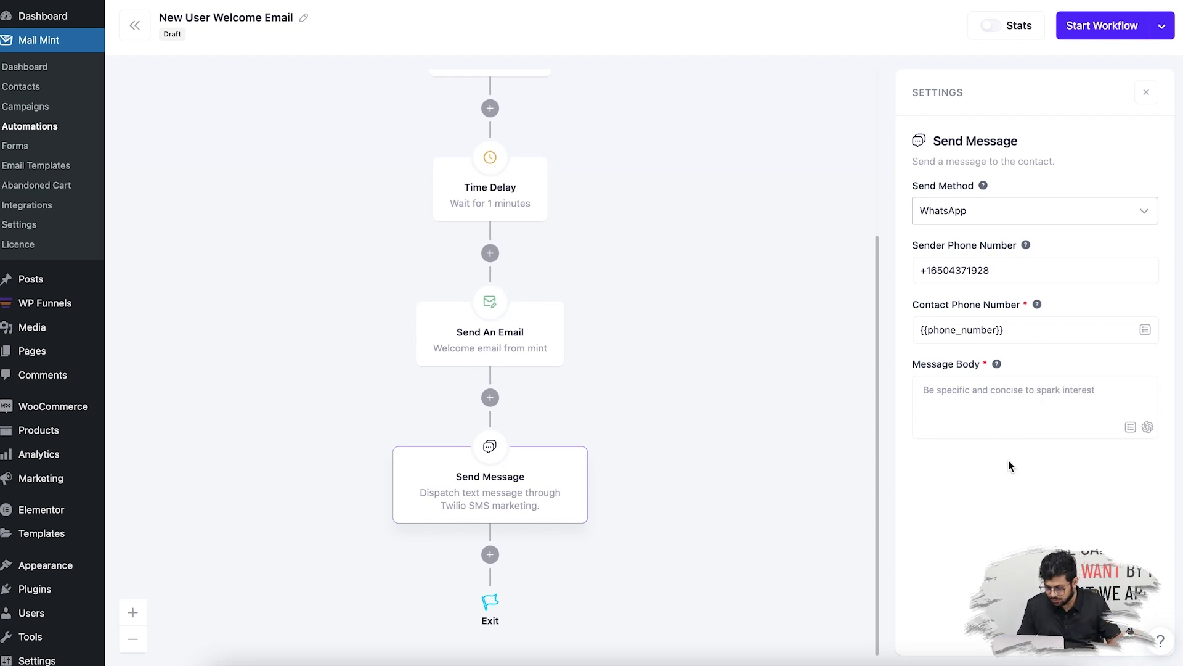
click(980, 394)
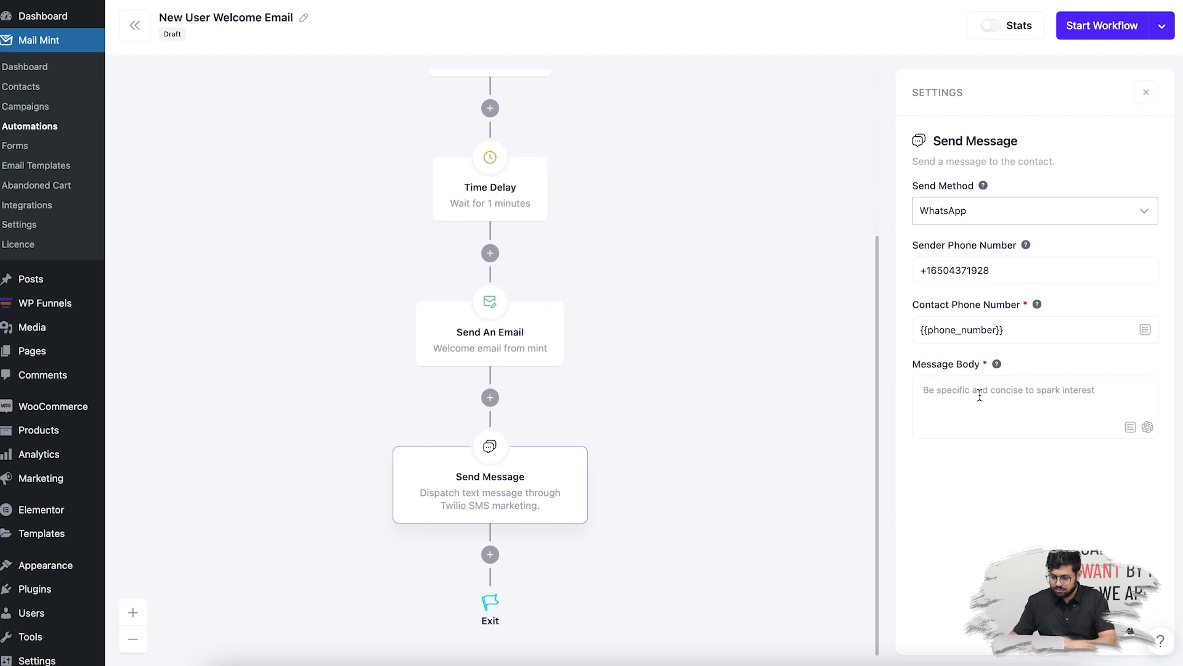
text(Welcom)
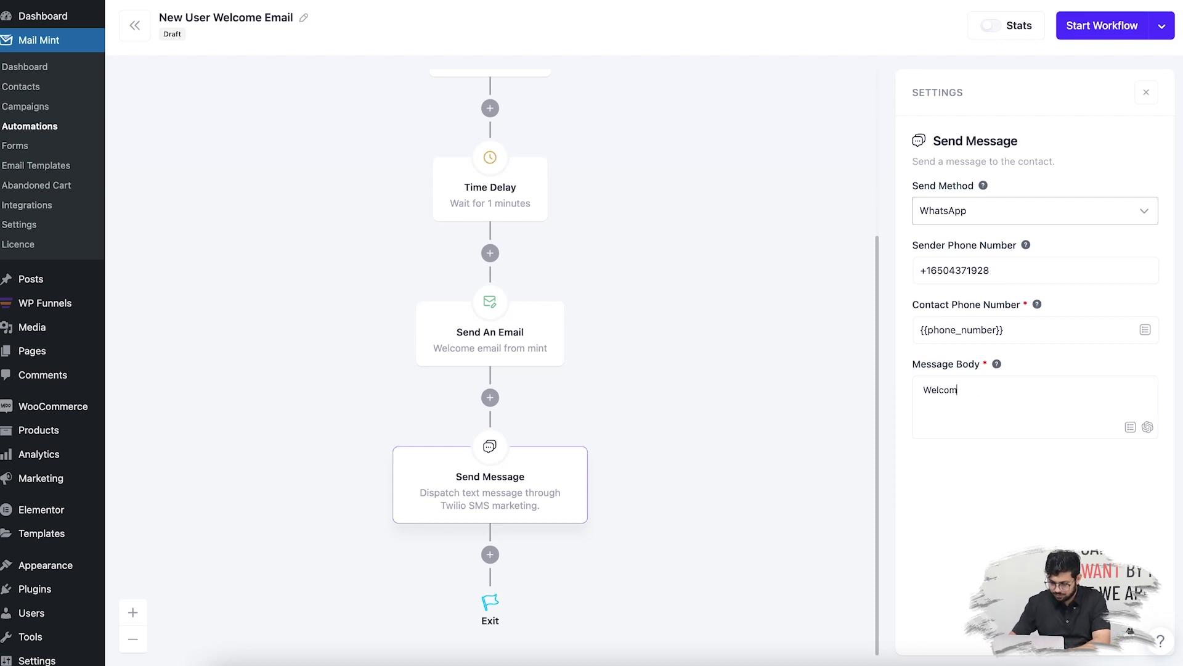
text(e to our store.)
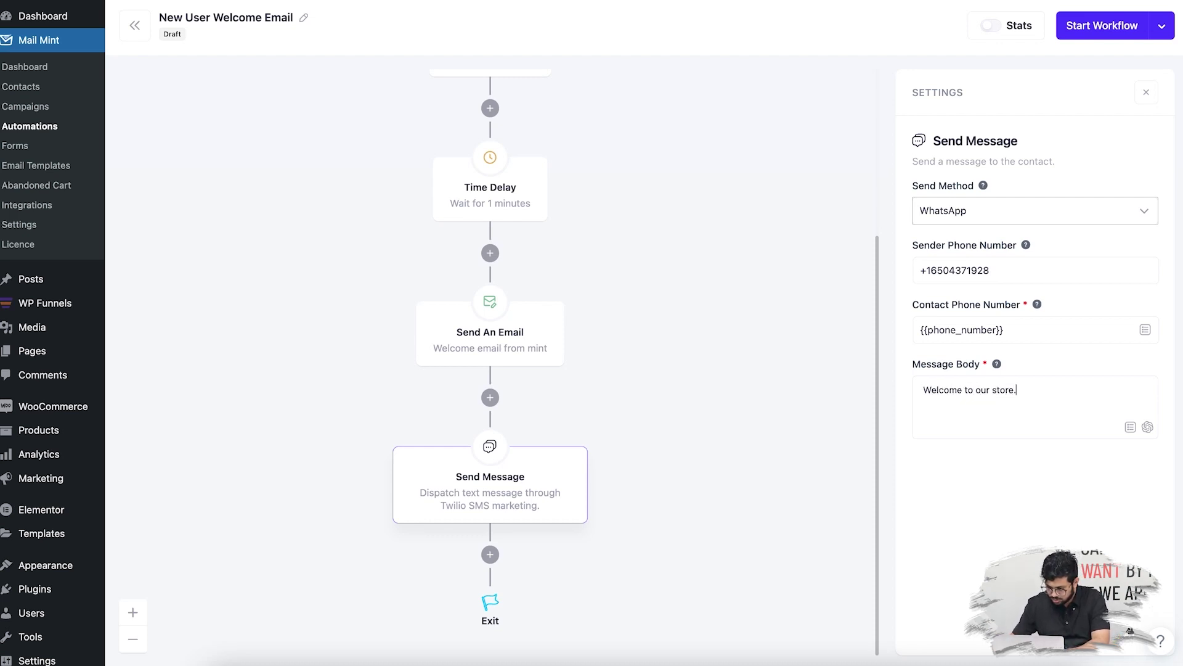
text( Here is a)
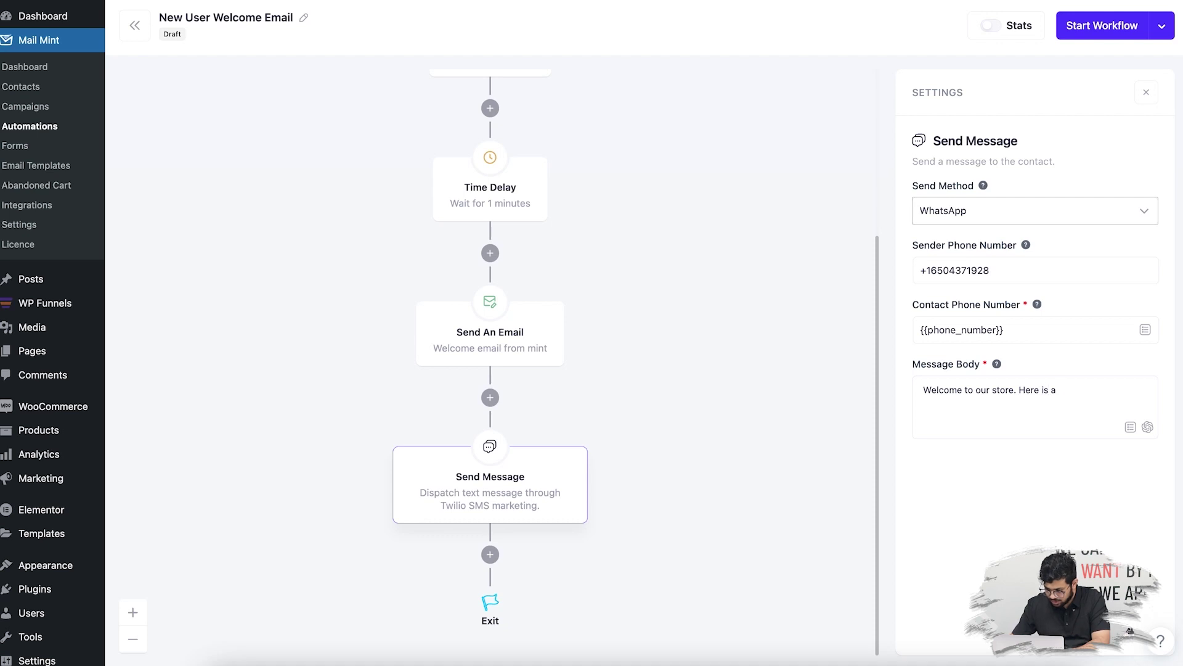
text( quick 20)
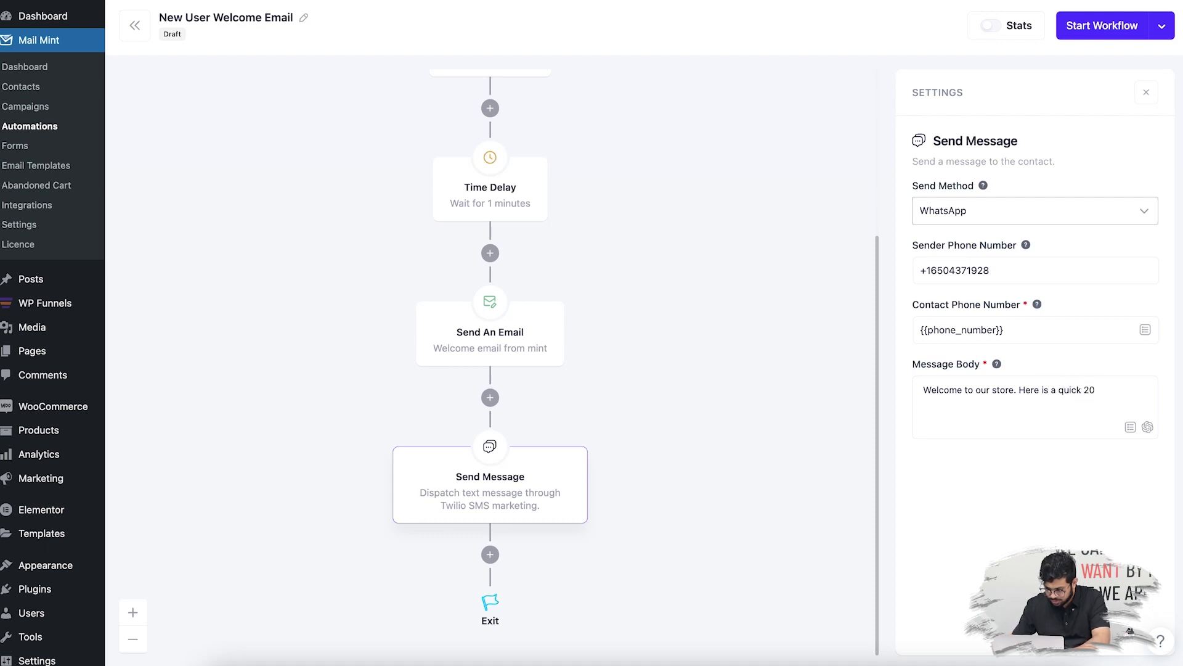
text(% coupon)
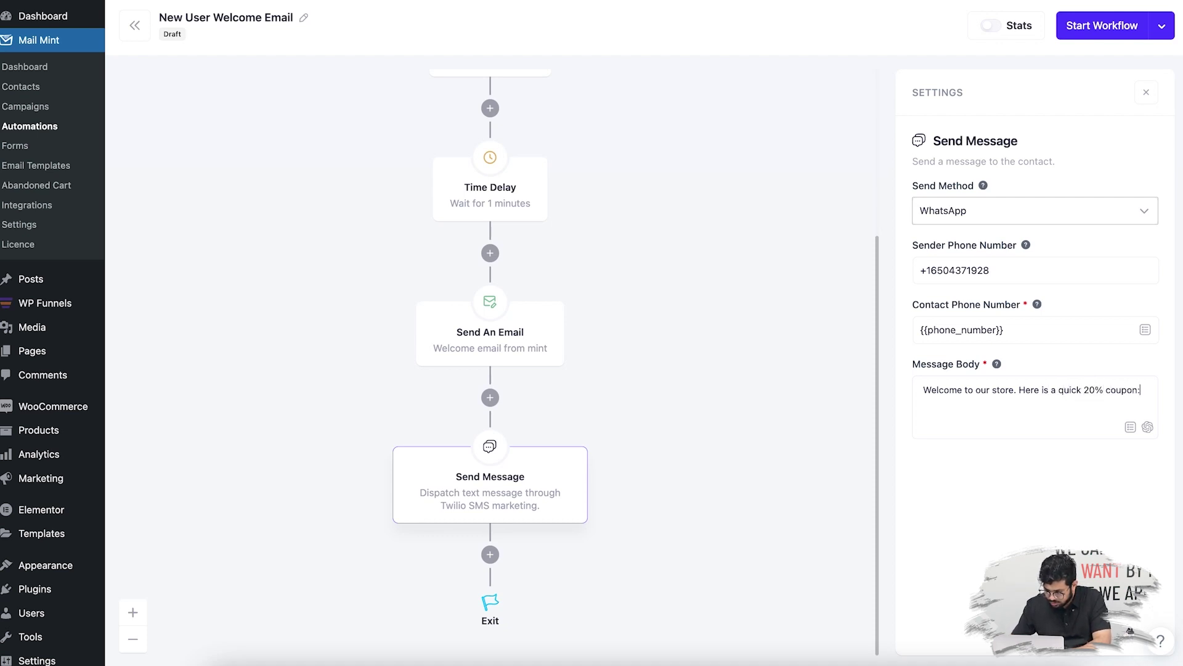
text(: 20OFF)
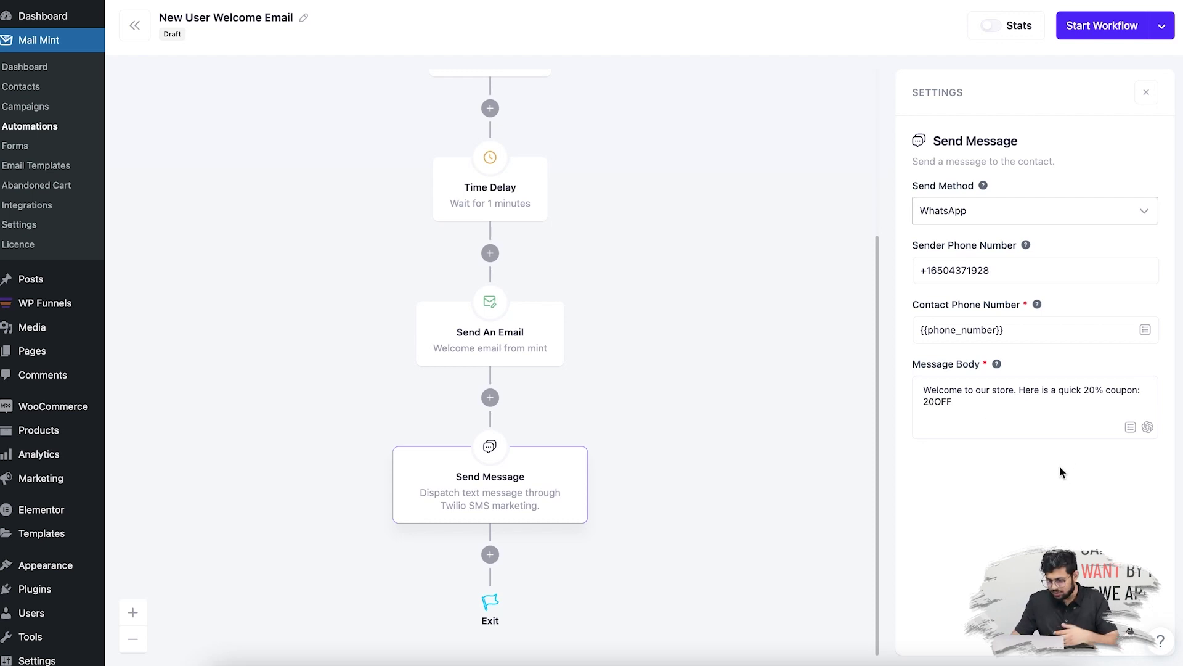
key(Return)
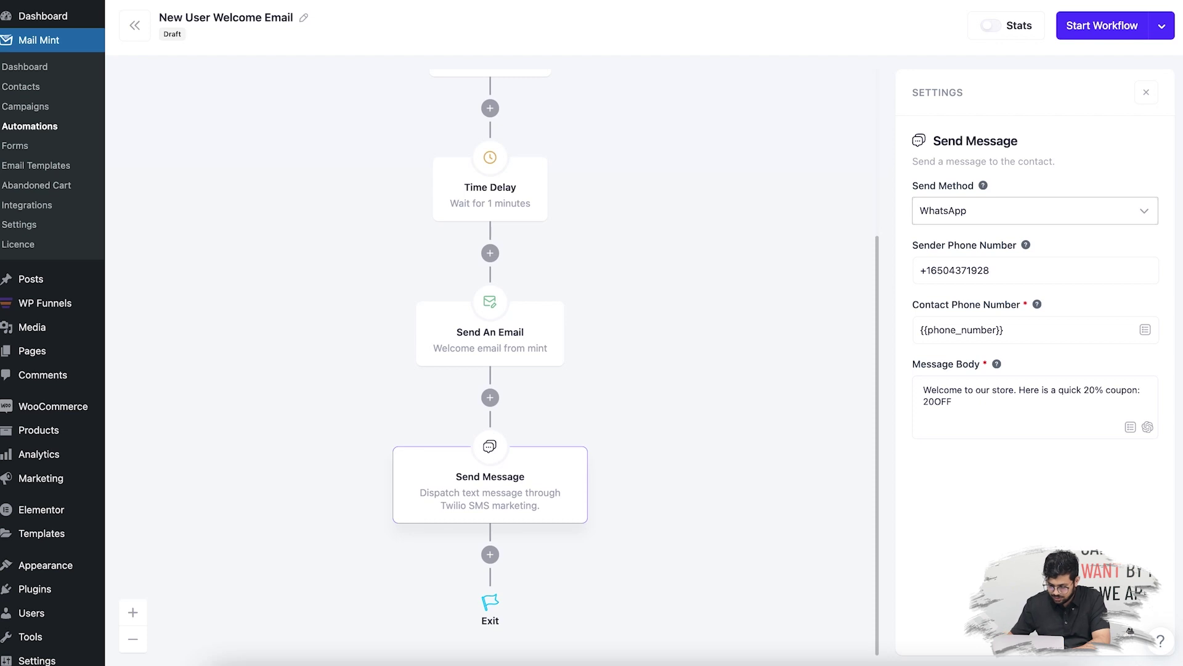
text(Visit: ww)
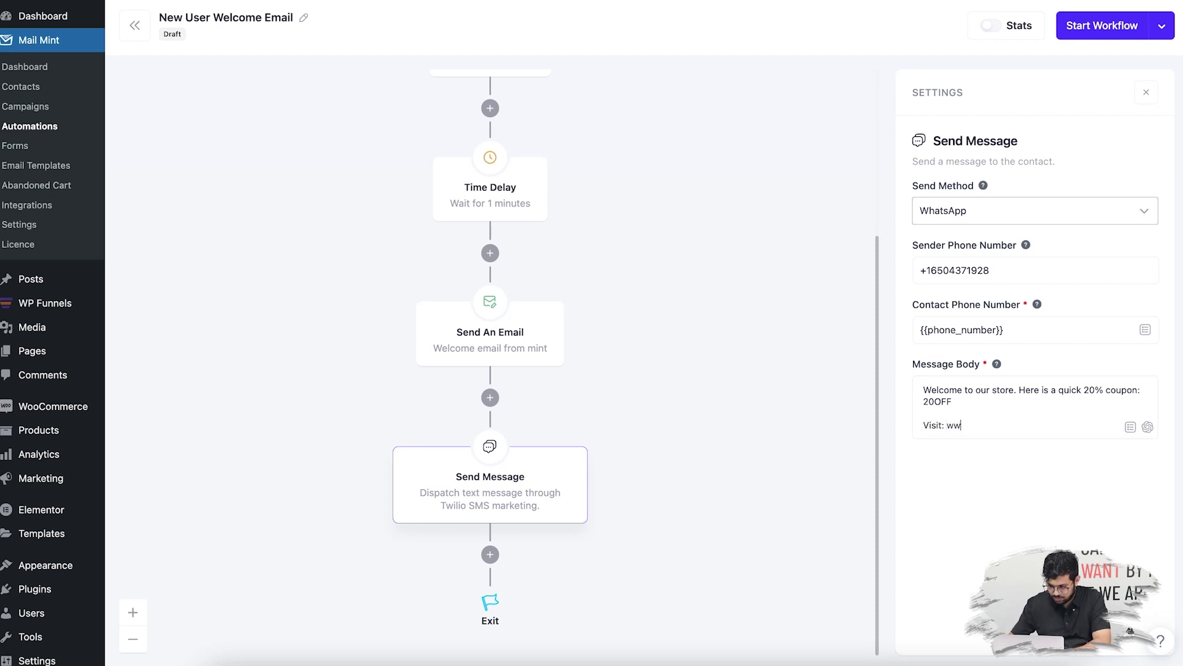
text(w.mywebsite.com)
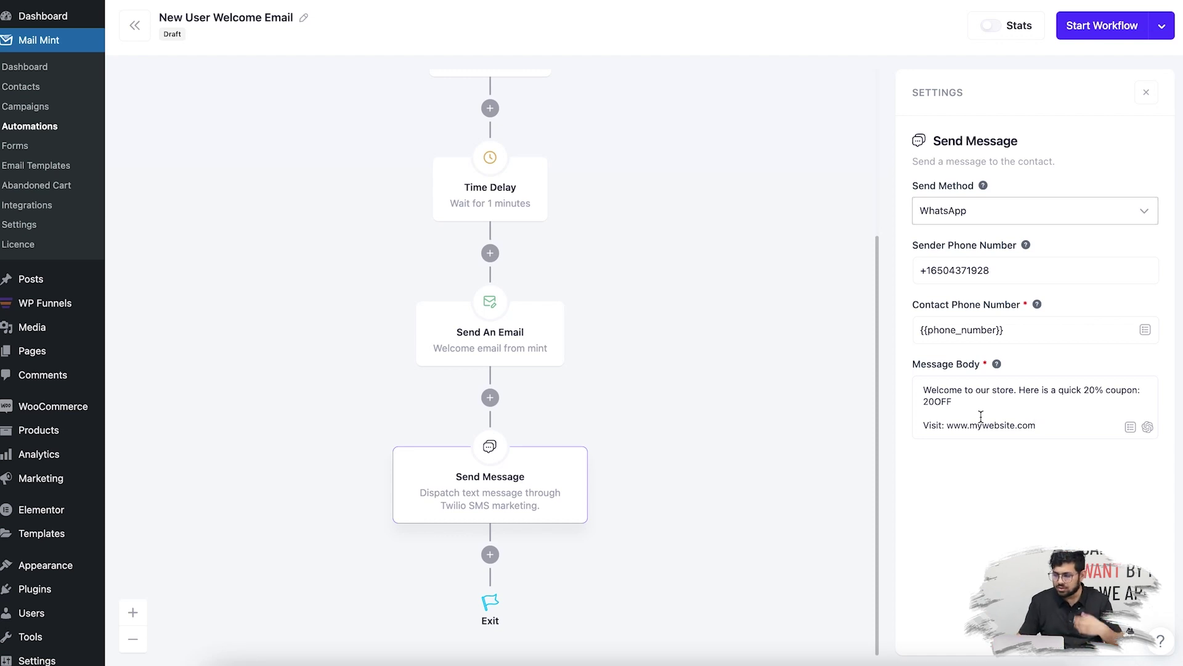
click(1100, 37)
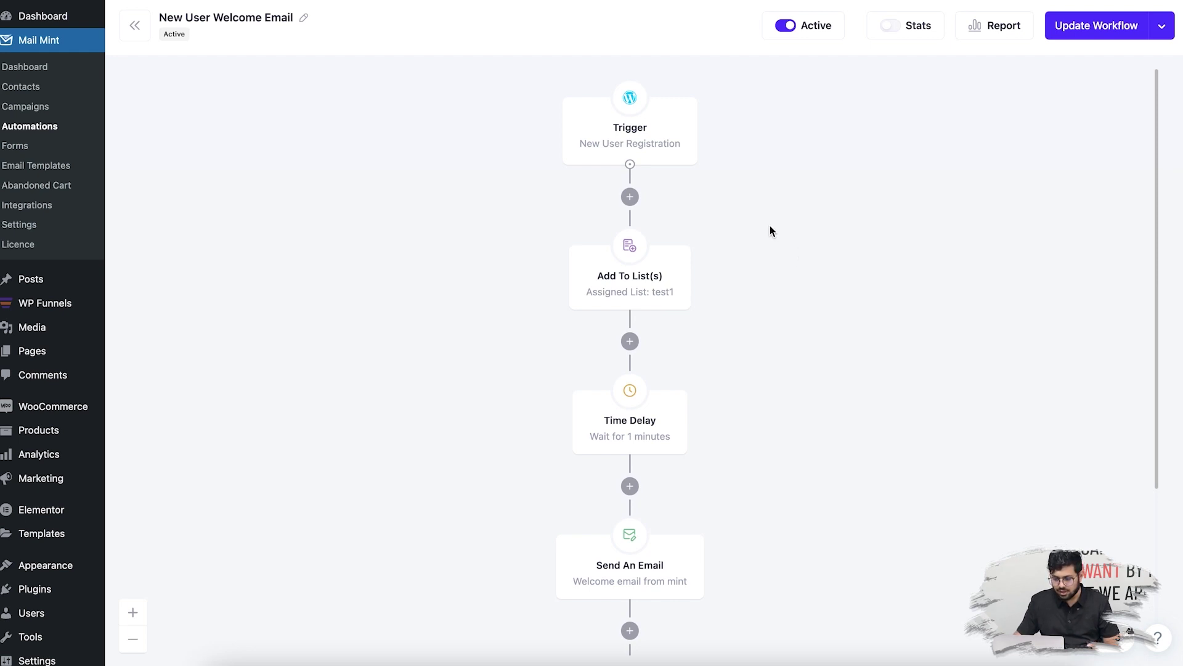
- Scroll the workflow canvas to review the steps down to Send Message
scroll(764, 229, down, 1)
scroll(762, 229, down, 2)
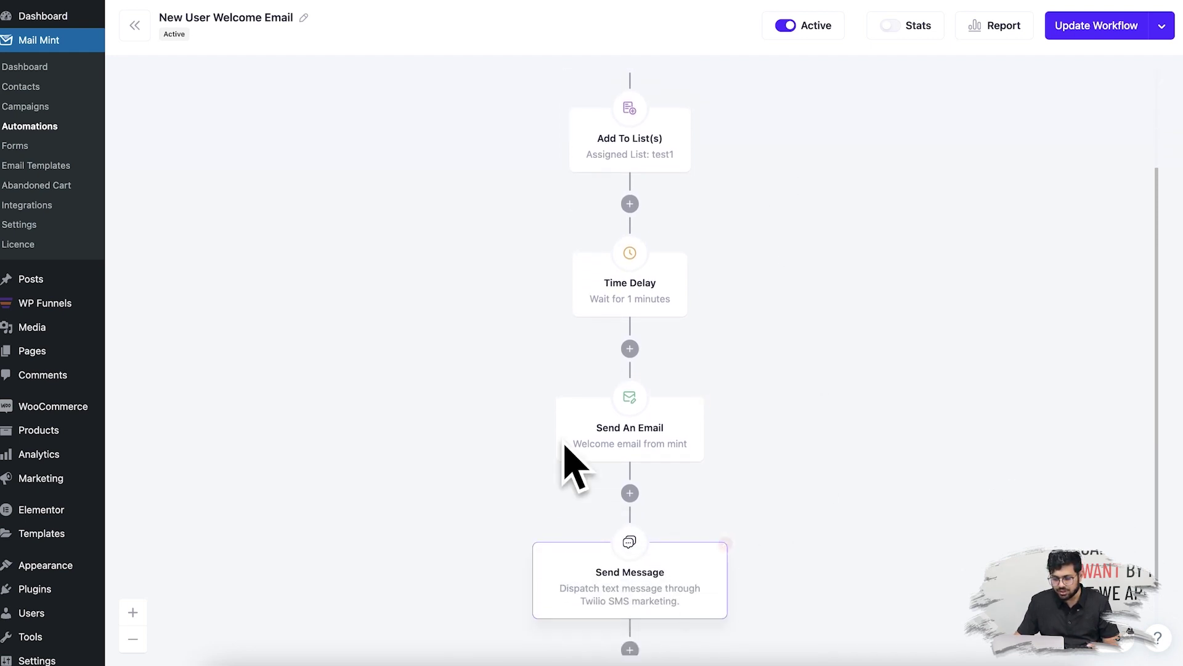
mouse_move(648, 426)
mouse_move(586, 570)
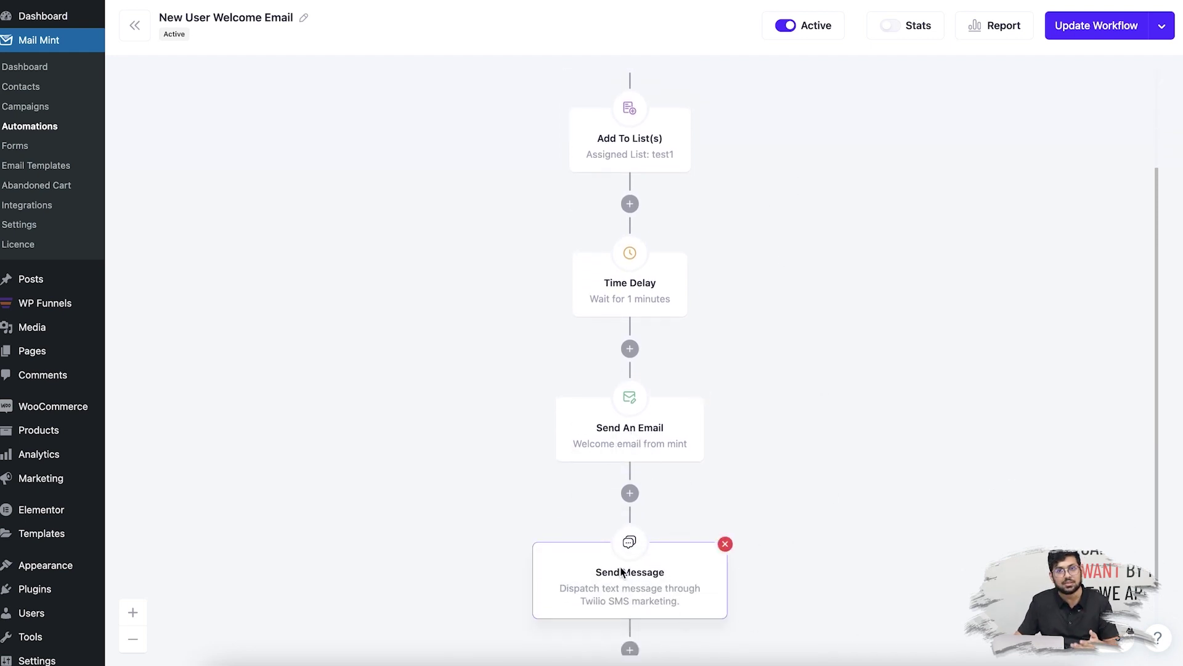